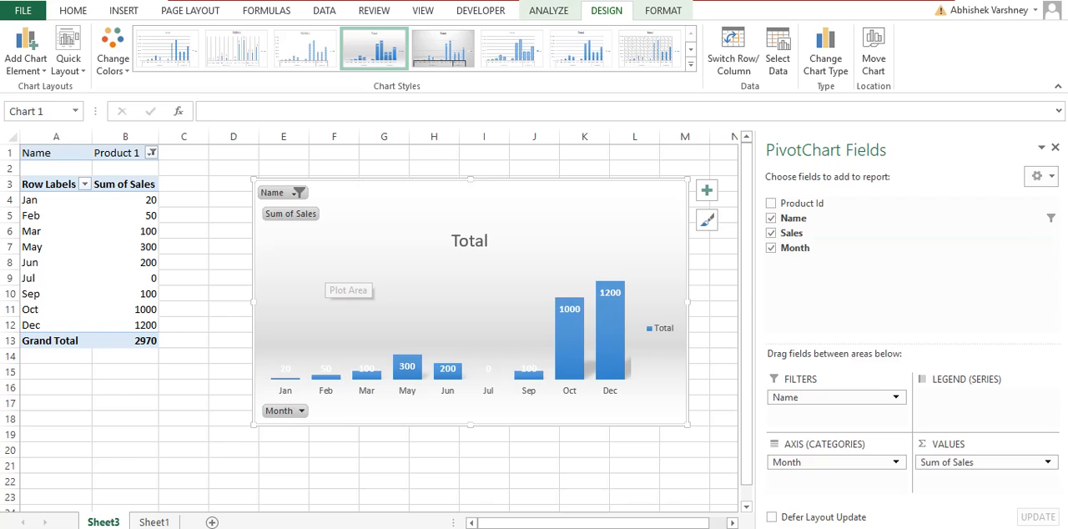
{"action": "left_click_drag", "start_coordinate": [325, 269], "coordinate": [312, 247]}
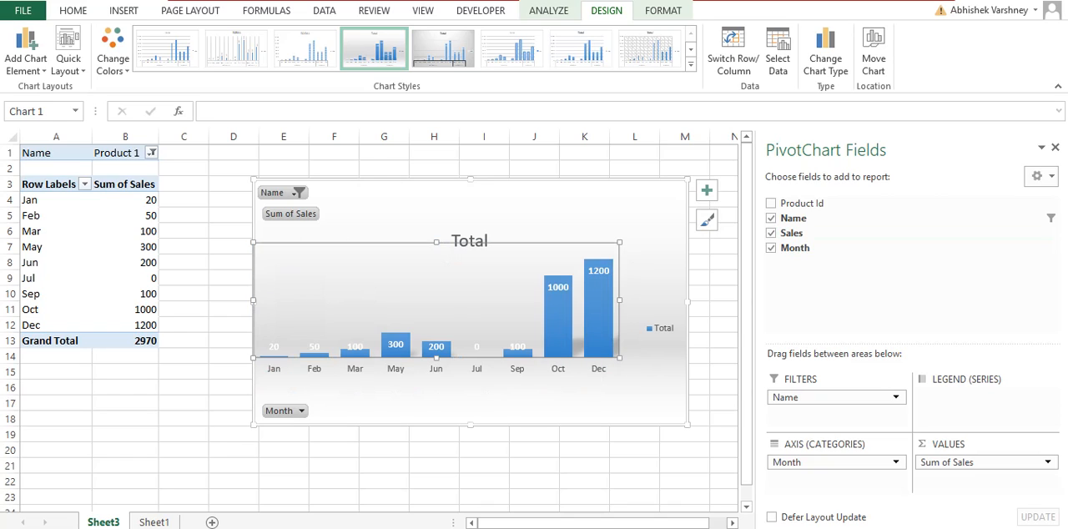
{"action": "left_click", "coordinate": [291, 215]}
{"action": "key", "text": "ctrl+z"}
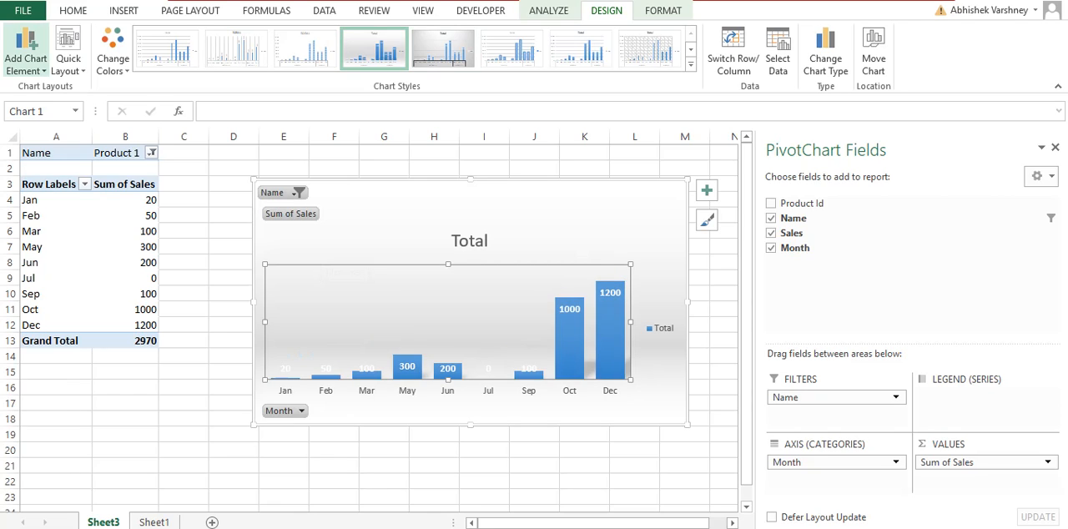
Add the primary vertical axis to the pivot chart
{"action": "left_click", "coordinate": [25, 63]}
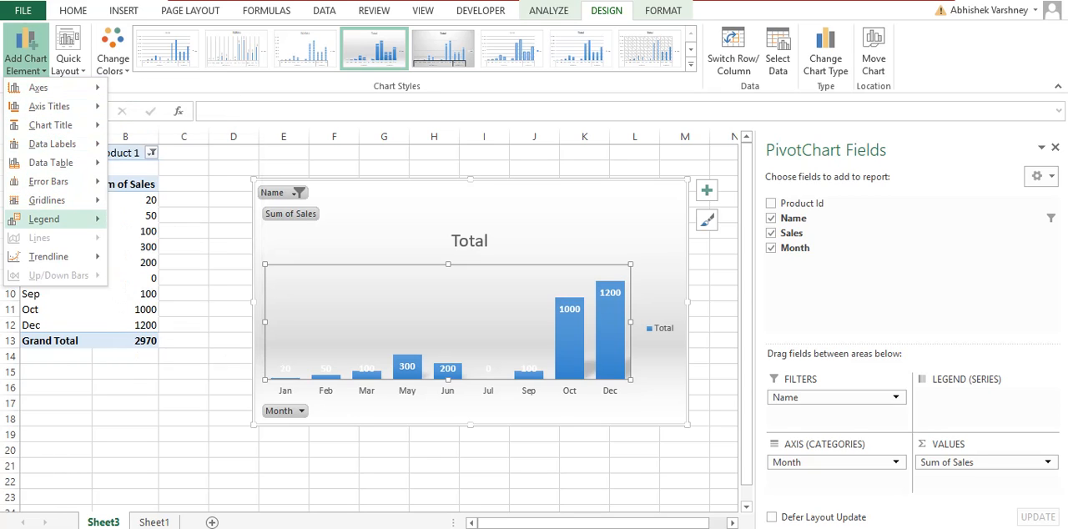
{"action": "mouse_move", "coordinate": [52, 88]}
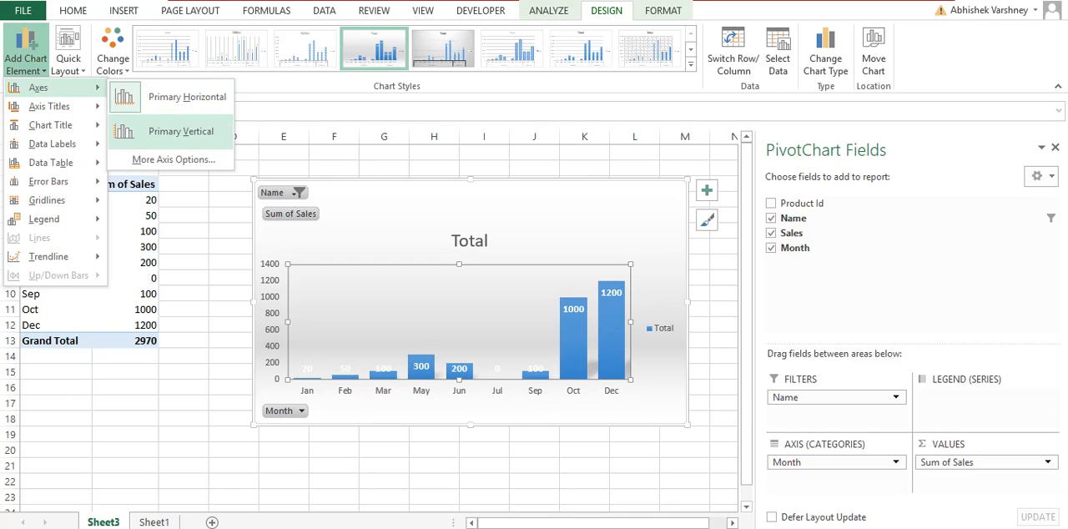
{"action": "left_click", "coordinate": [181, 131]}
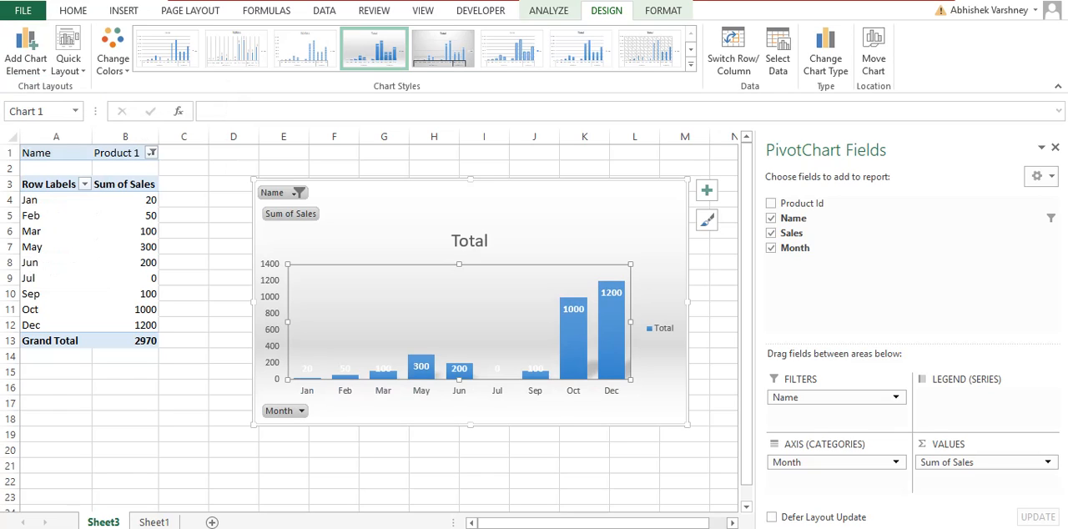
Hide the pivot chart's primary horizontal axis and show it again
{"action": "left_click", "coordinate": [25, 52]}
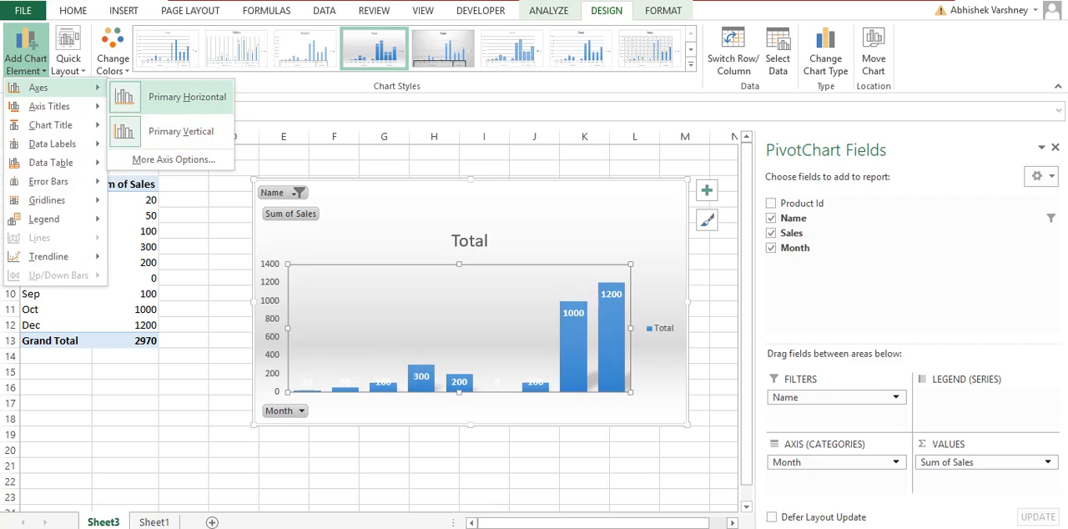
{"action": "left_click", "coordinate": [181, 131]}
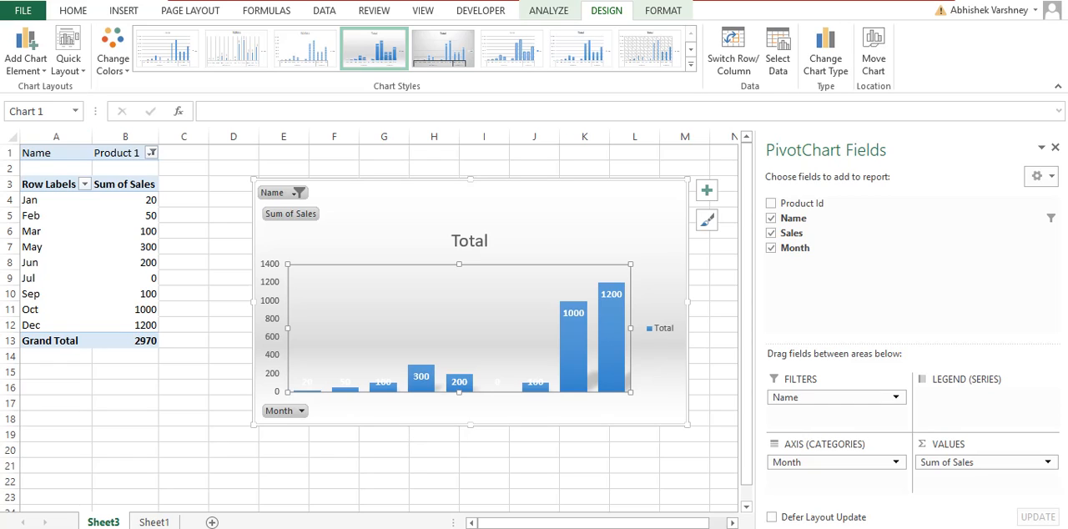
{"action": "left_click", "coordinate": [26, 50]}
{"action": "mouse_move", "coordinate": [50, 86]}
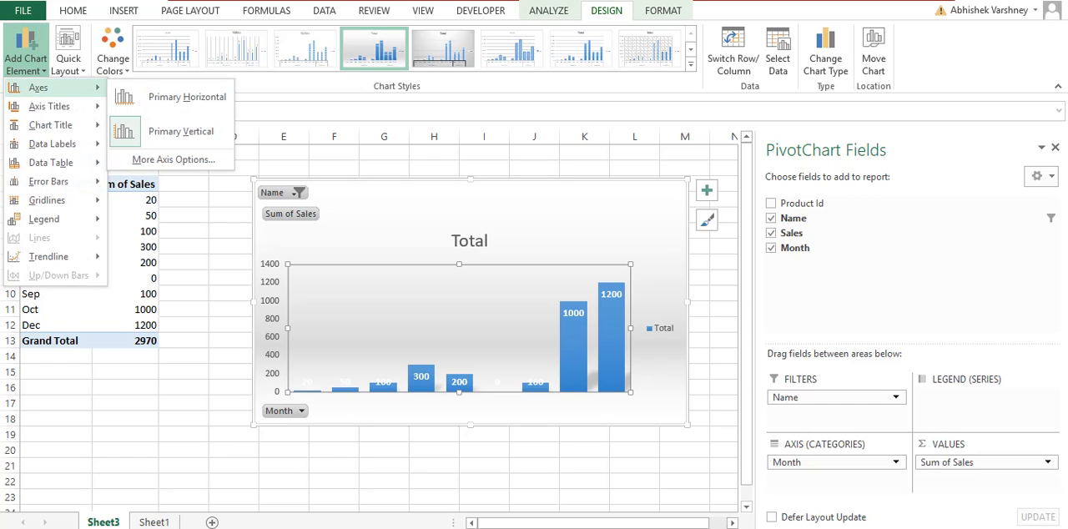
{"action": "left_click", "coordinate": [187, 97]}
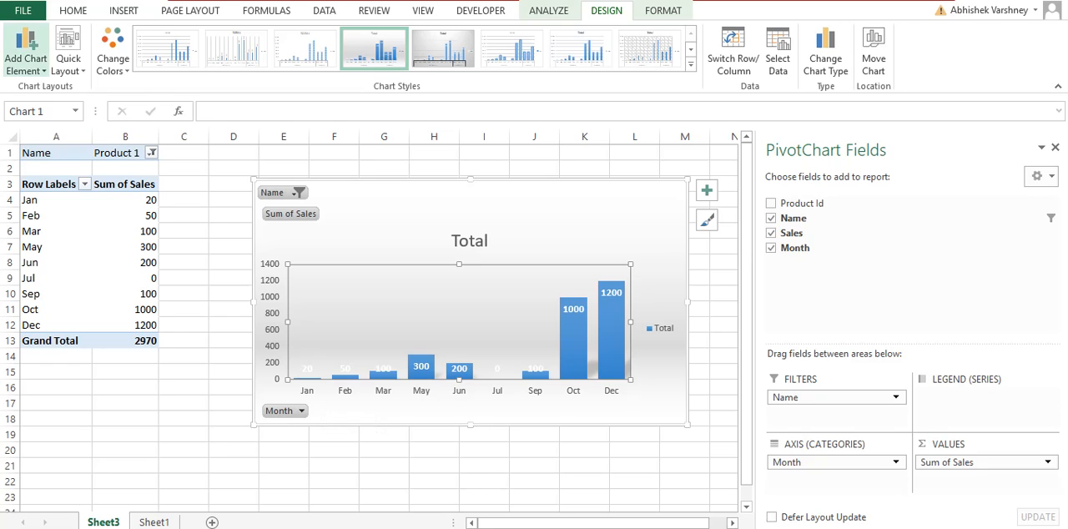
Add a primary vertical axis title to the pivot chart
{"action": "left_click", "coordinate": [25, 52]}
{"action": "mouse_move", "coordinate": [50, 106]}
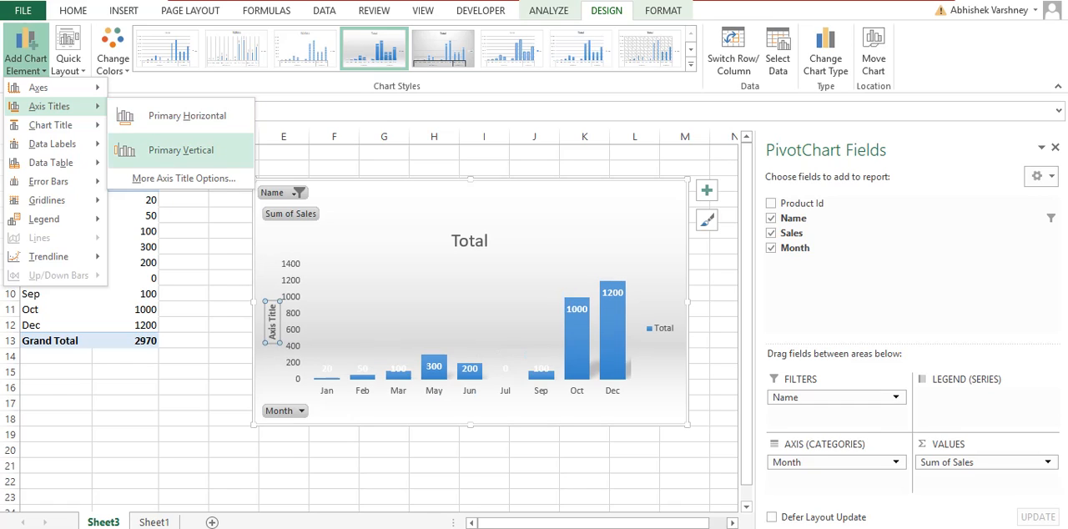
{"action": "left_click", "coordinate": [181, 150]}
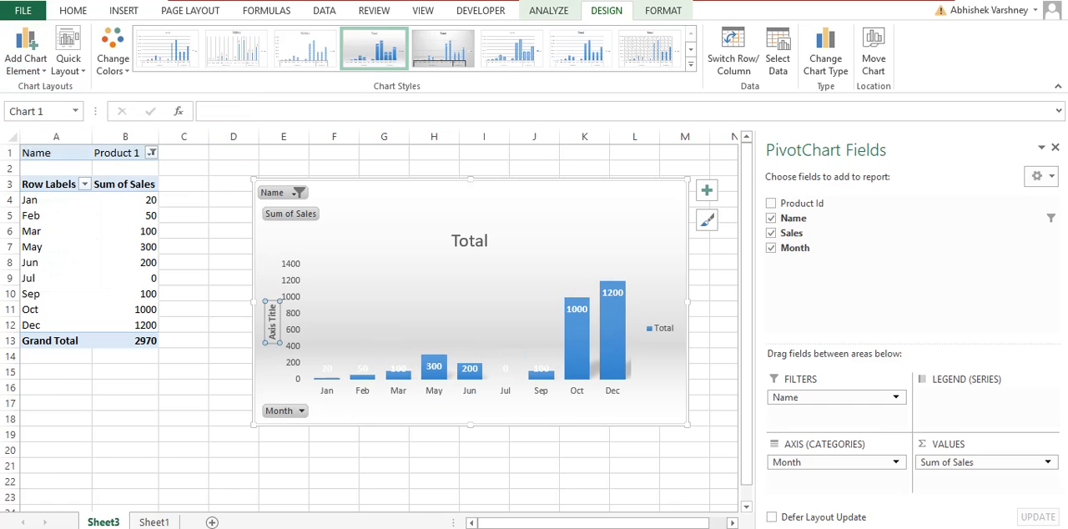
Change the vertical axis title's text to Sales
{"action": "double_click", "coordinate": [272, 322]}
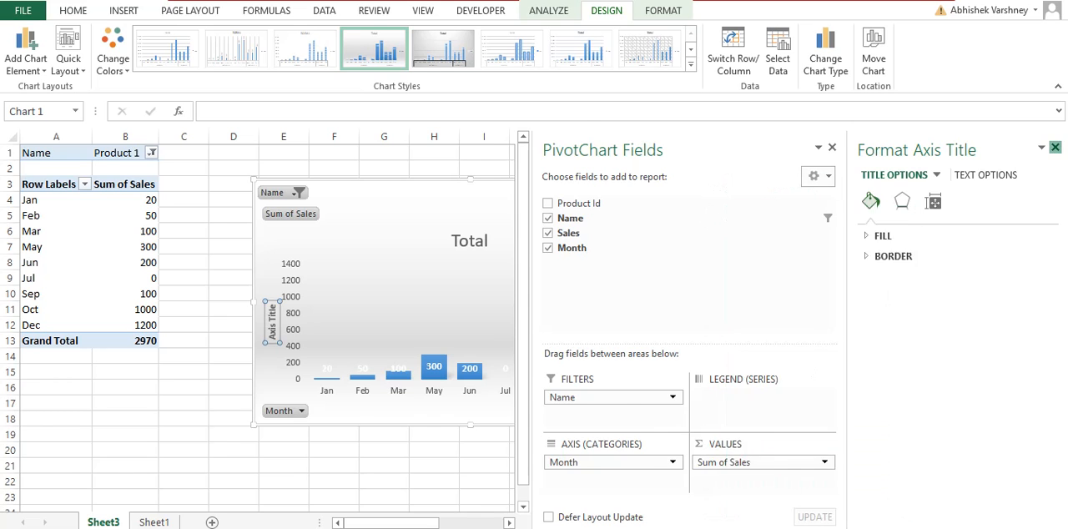
{"action": "left_click", "coordinate": [1055, 147]}
{"action": "left_click", "coordinate": [706, 219]}
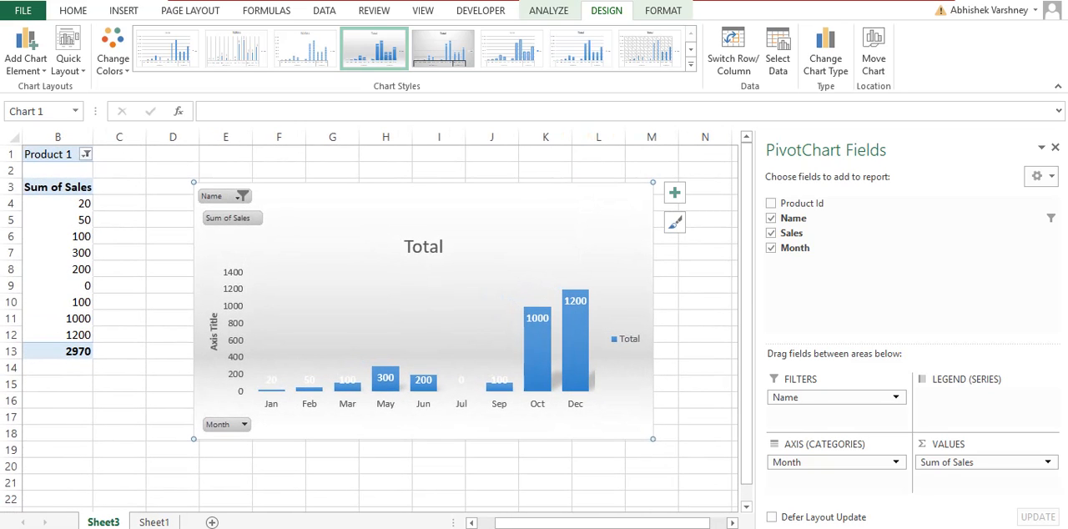
{"action": "left_click", "coordinate": [213, 336]}
{"action": "left_click", "coordinate": [230, 111]}
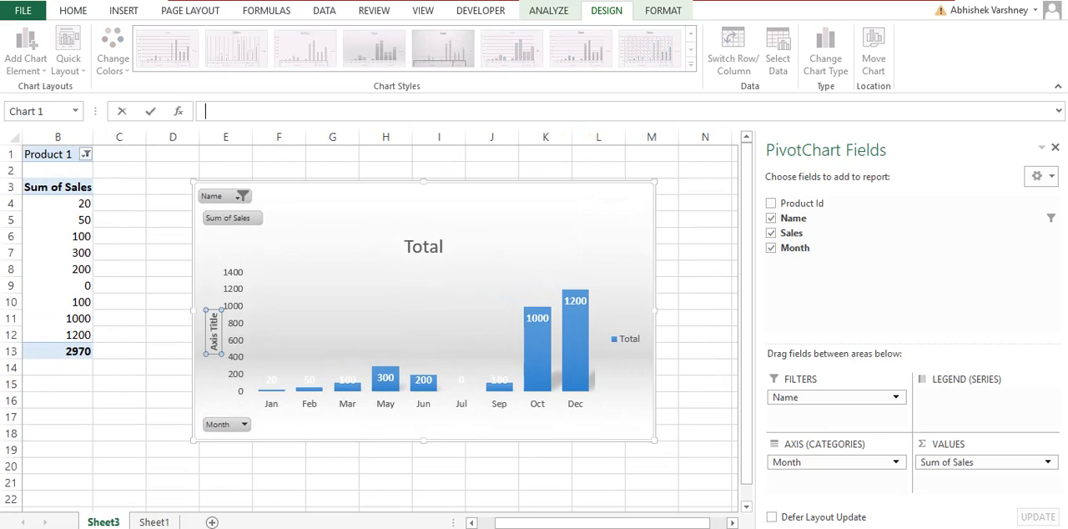
{"action": "triple_click", "coordinate": [214, 332]}
{"action": "type", "text": "Sales"}
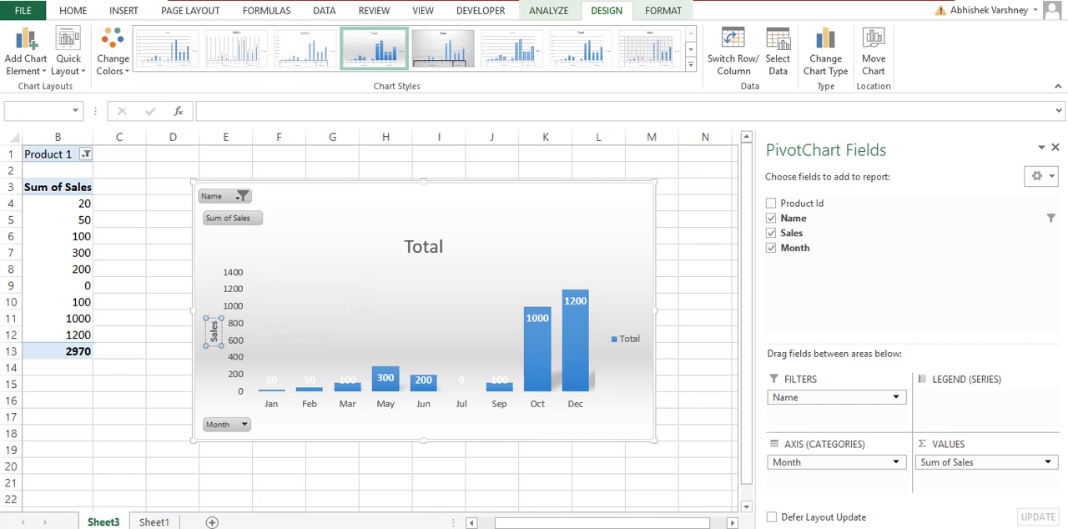
{"action": "left_click", "coordinate": [171, 351]}
{"action": "left_click", "coordinate": [500, 267]}
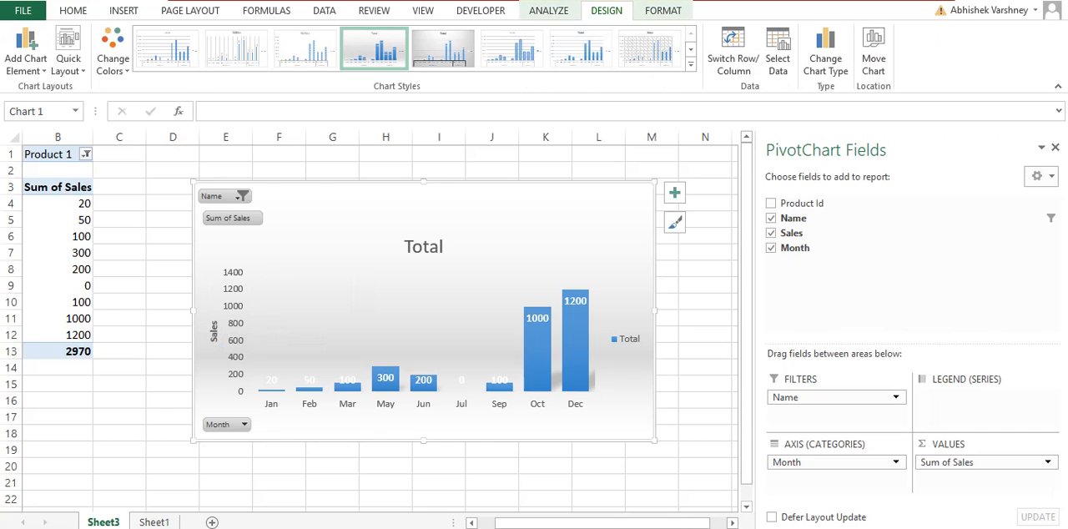
Add a primary horizontal axis title to the pivot chart
{"action": "left_click", "coordinate": [26, 59]}
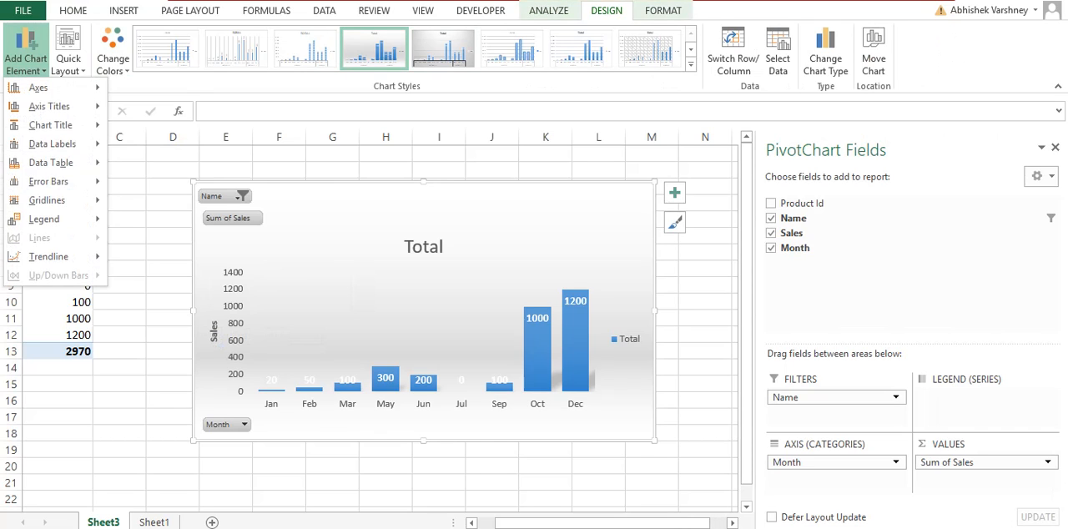
{"action": "mouse_move", "coordinate": [49, 106]}
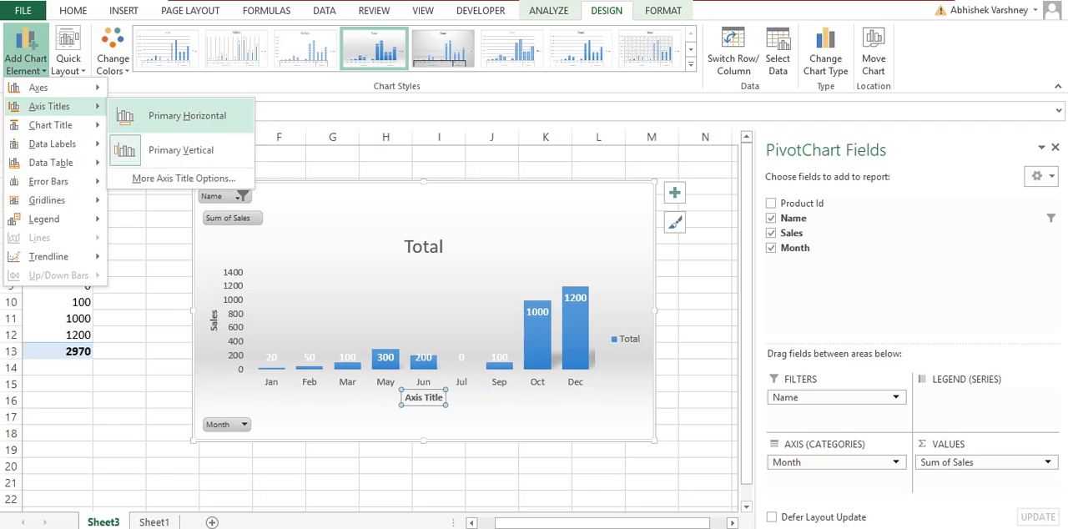
{"action": "left_click", "coordinate": [179, 111]}
Replace the horizontal axis title's placeholder text with Month
{"action": "scroll", "coordinate": [420, 400], "scroll_direction": "down", "scroll_amount": 1}
{"action": "left_click", "coordinate": [418, 401], "text": "ctrl"}
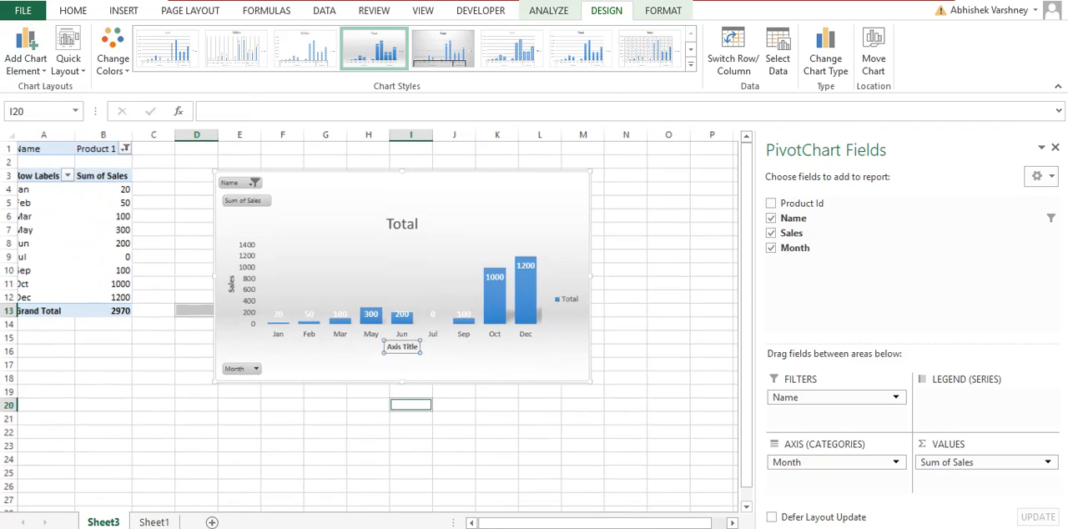
{"action": "left_click", "coordinate": [397, 345]}
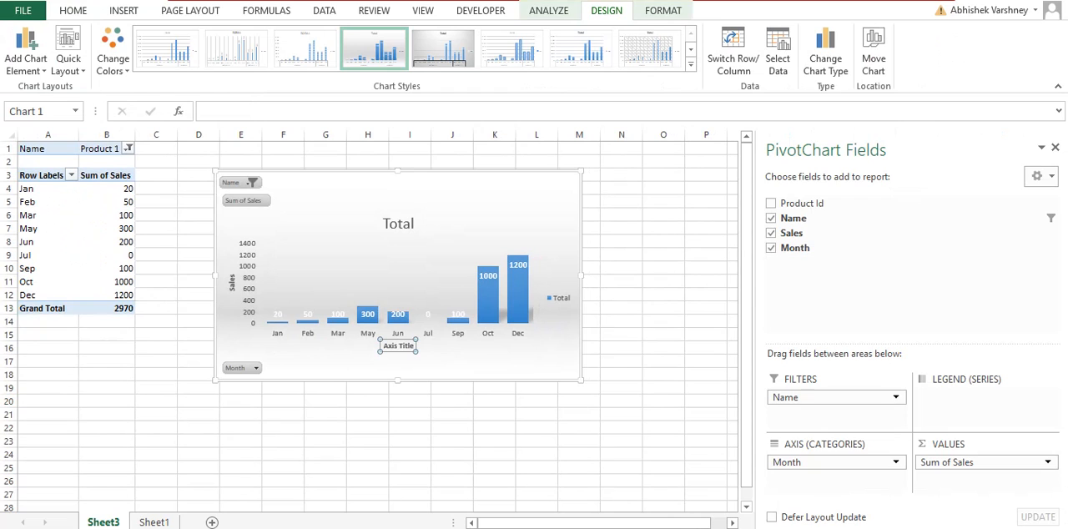
{"action": "left_click", "coordinate": [600, 211]}
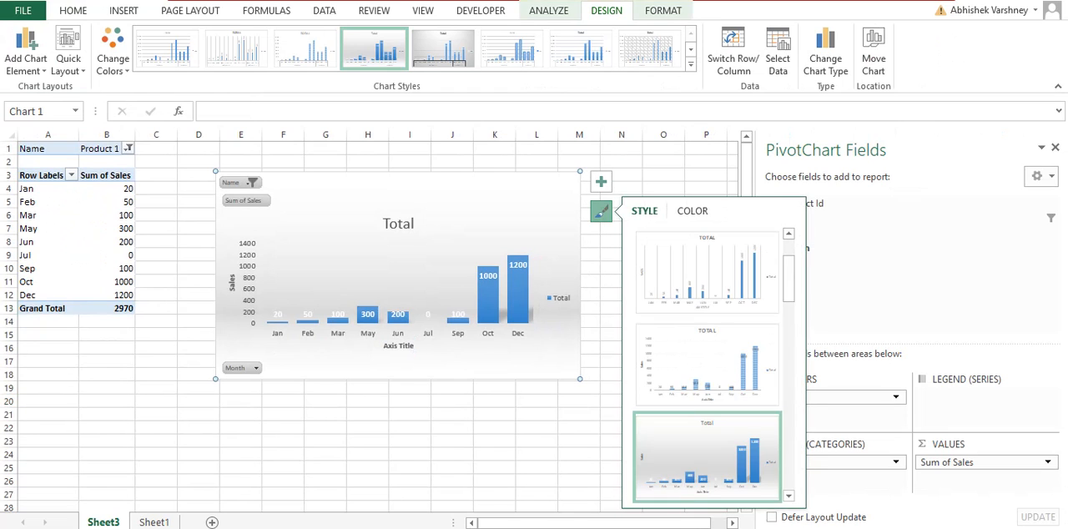
{"action": "left_click", "coordinate": [206, 111]}
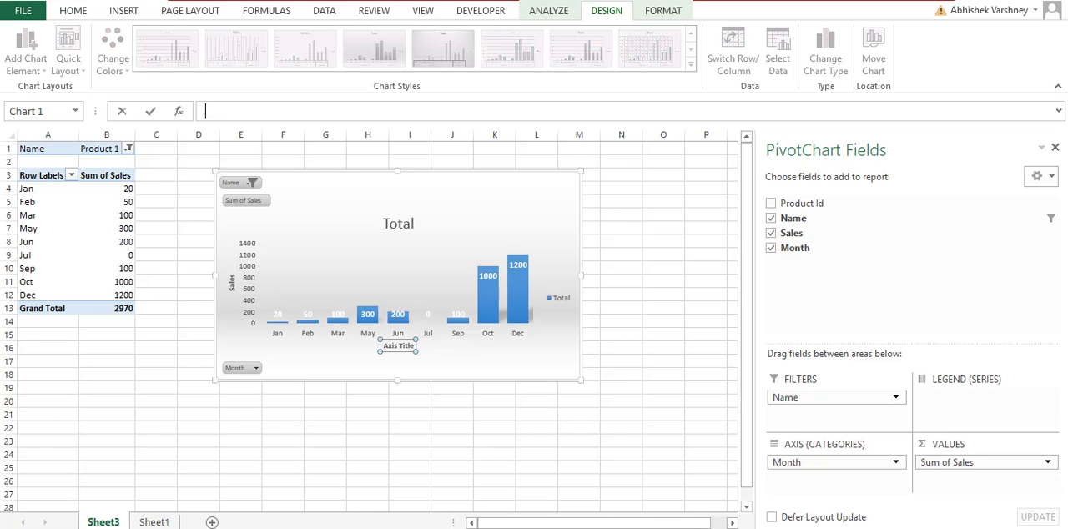
{"action": "left_click", "coordinate": [398, 346]}
{"action": "key", "text": "BackSpace"}
{"action": "key", "text": "BackSpace"}
{"action": "key", "text": "BackSpace"}
{"action": "key", "text": "BackSpace"}
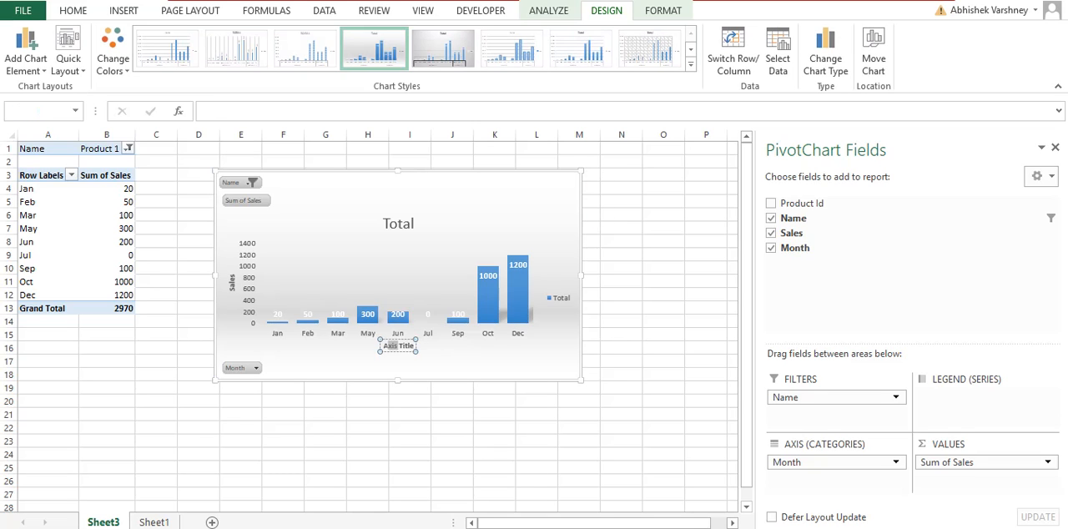
{"action": "type", "text": "Month"}
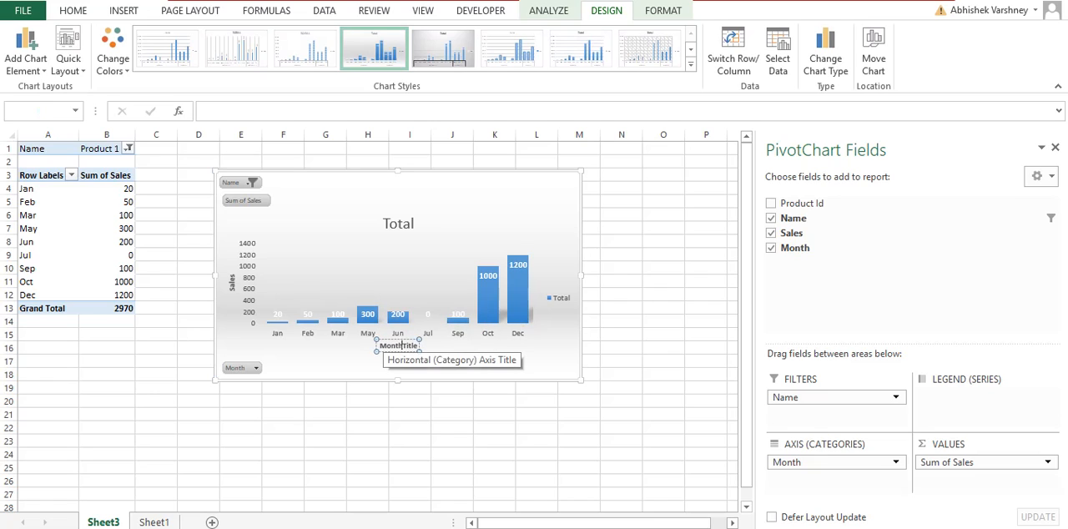
{"action": "key", "text": "Delete"}
{"action": "key", "text": "Delete"}
{"action": "key", "text": "Delete"}
{"action": "key", "text": "Delete"}
{"action": "key", "text": "Delete"}
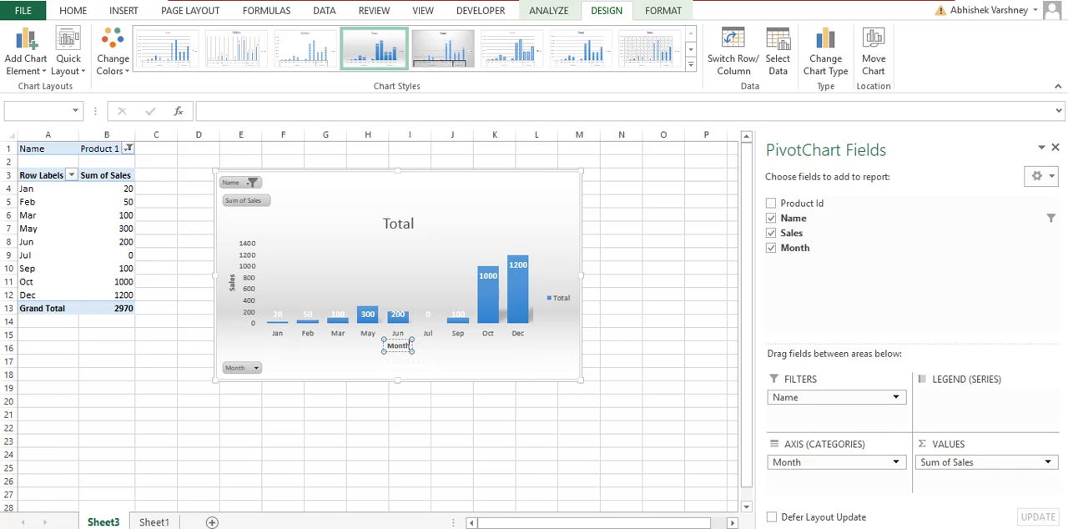
{"action": "scroll", "coordinate": [397, 334], "scroll_direction": "up", "scroll_amount": 1}
{"action": "left_click", "coordinate": [377, 449]}
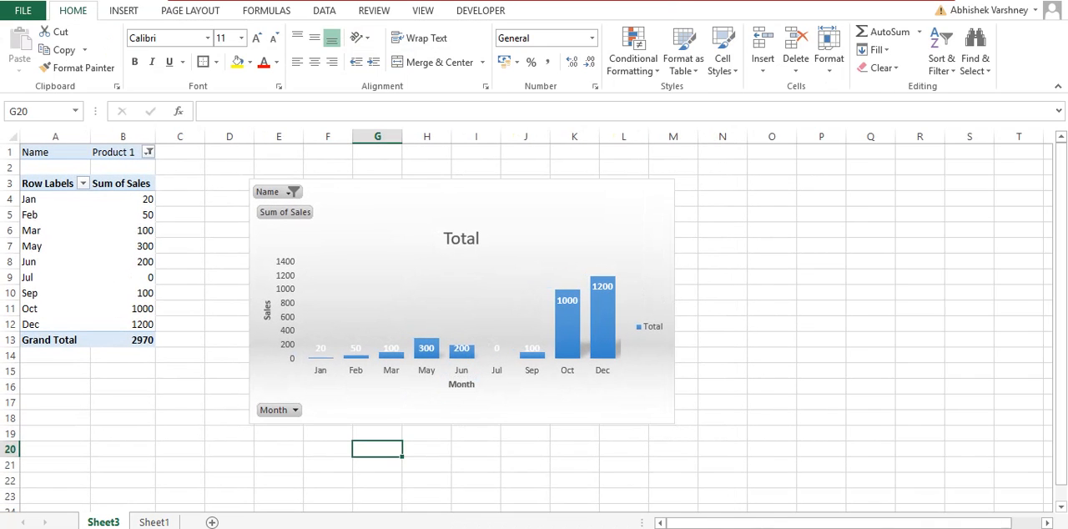
Preview the chart title, data label, data table, error bar and gridline options on the pivot chart
{"action": "left_click", "coordinate": [584, 400]}
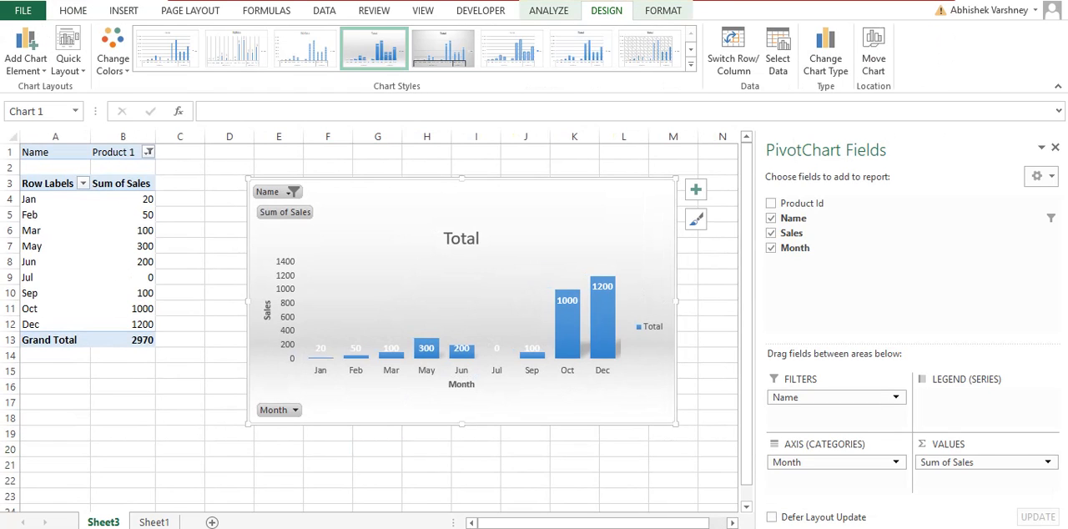
{"action": "left_click", "coordinate": [25, 50]}
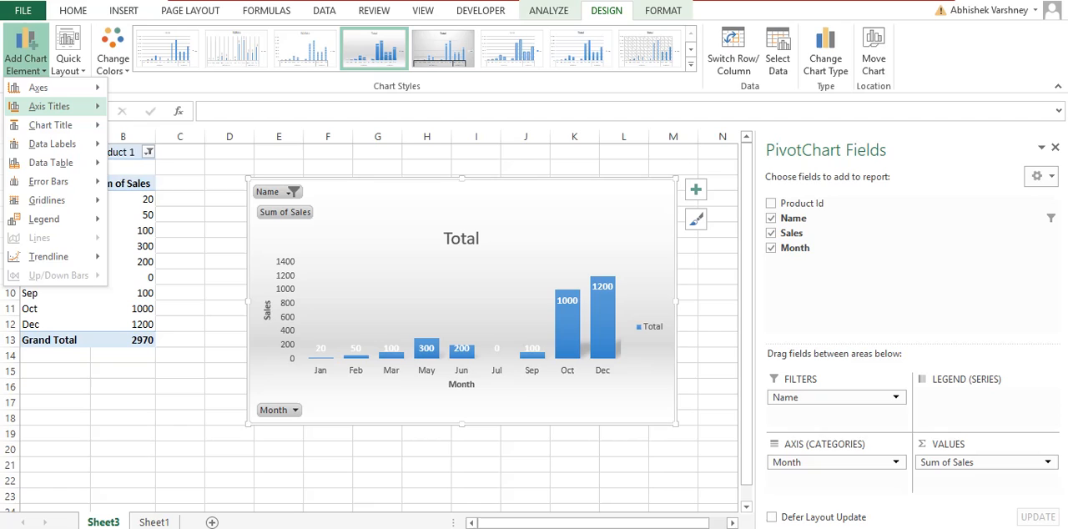
{"action": "mouse_move", "coordinate": [50, 105]}
{"action": "mouse_move", "coordinate": [50, 125]}
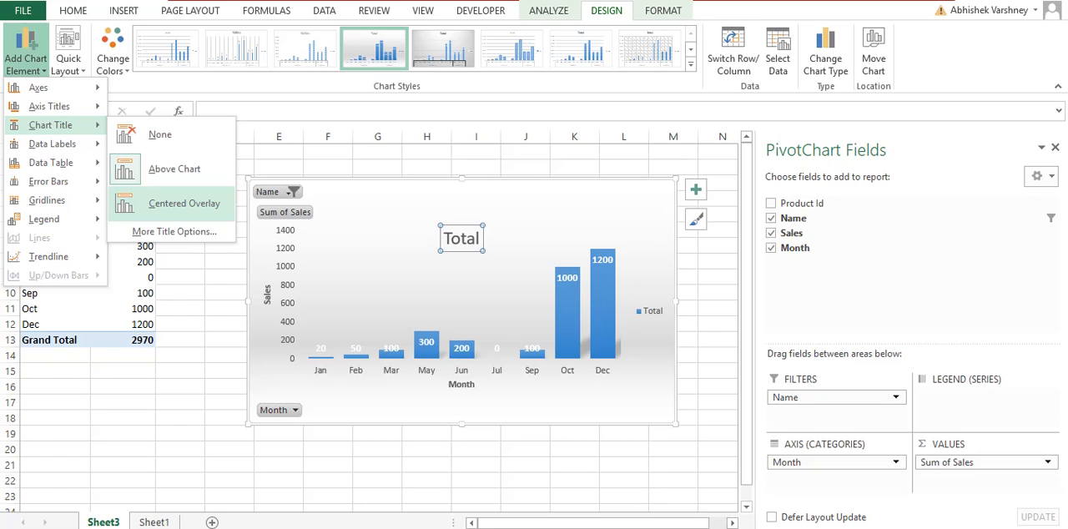
{"action": "mouse_move", "coordinate": [51, 144]}
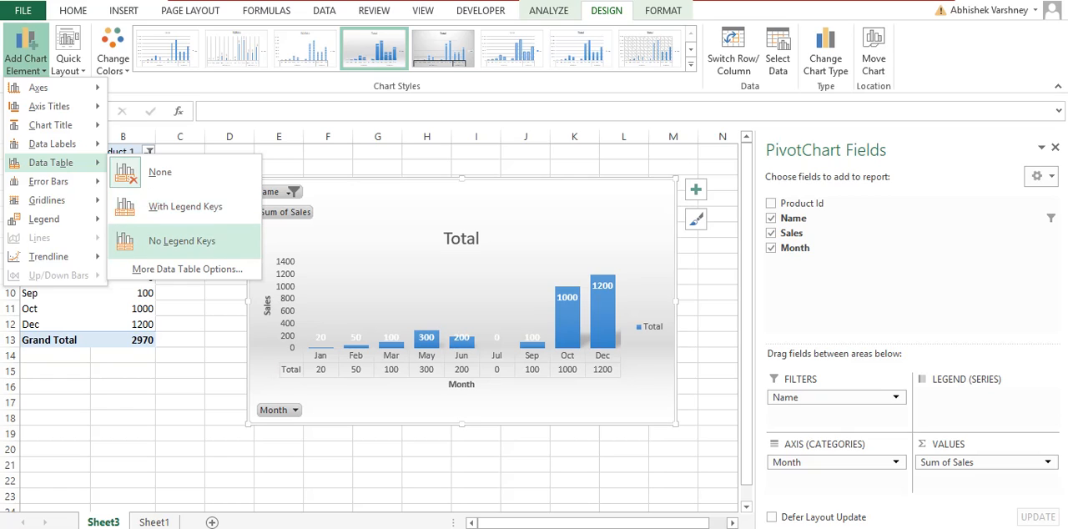
{"action": "mouse_move", "coordinate": [49, 181]}
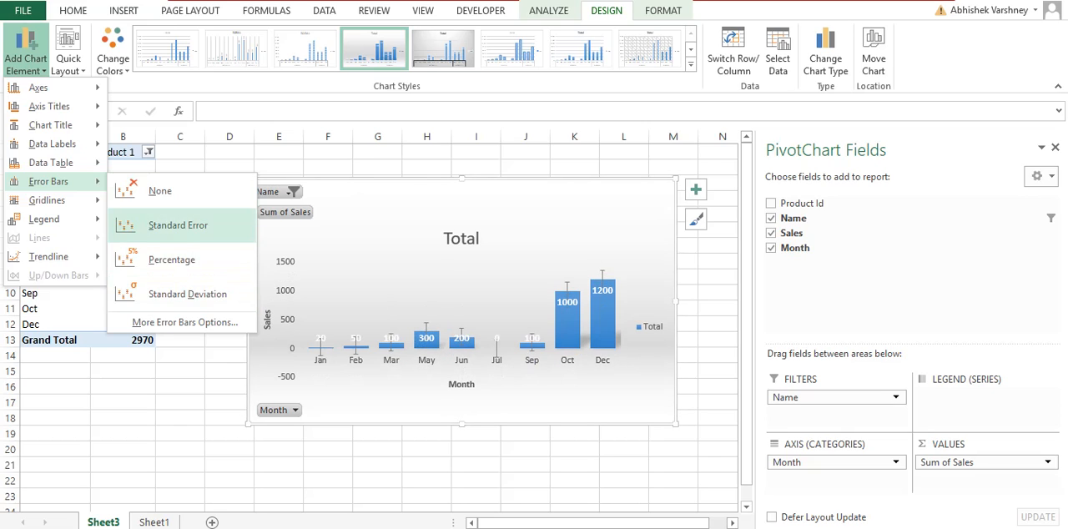
{"action": "mouse_move", "coordinate": [50, 200]}
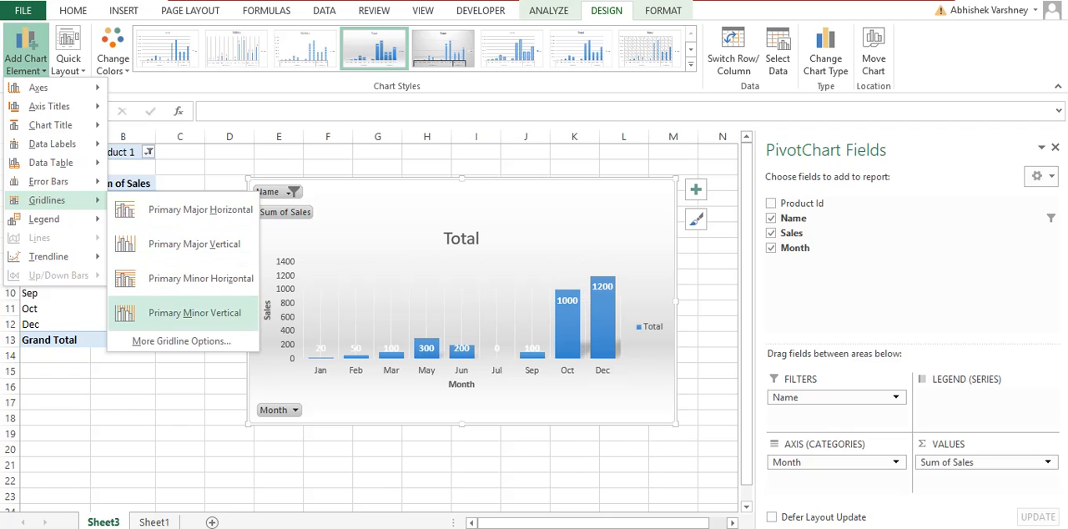
Place the legend at the bottom of the pivot chart and add a linear trendline
{"action": "mouse_move", "coordinate": [44, 218]}
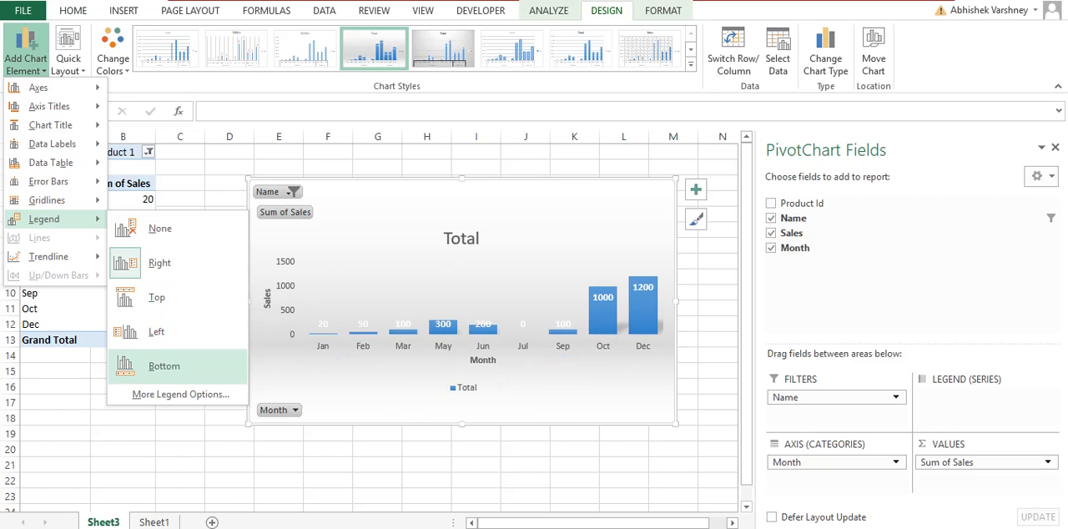
{"action": "left_click", "coordinate": [163, 365]}
{"action": "left_click", "coordinate": [25, 52]}
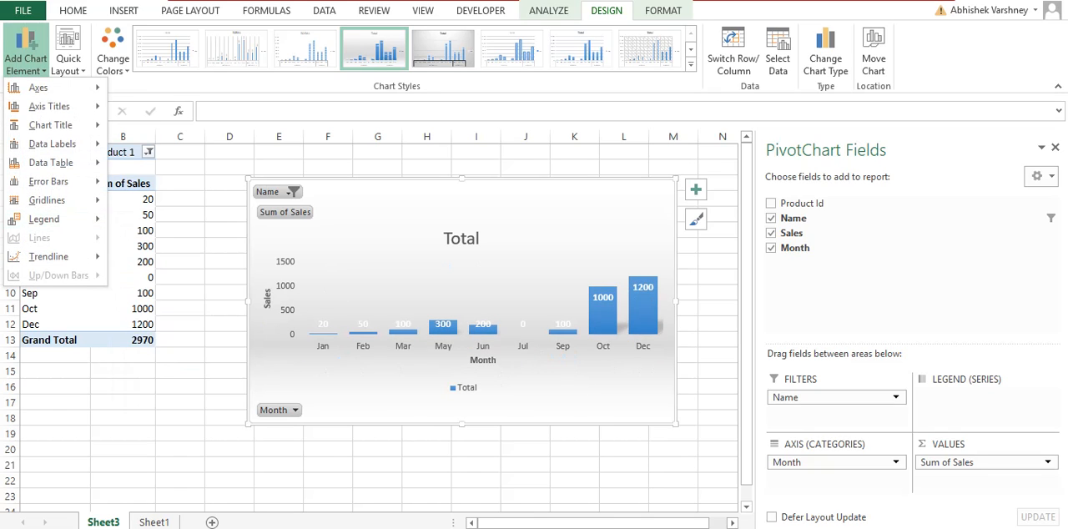
{"action": "mouse_move", "coordinate": [49, 256]}
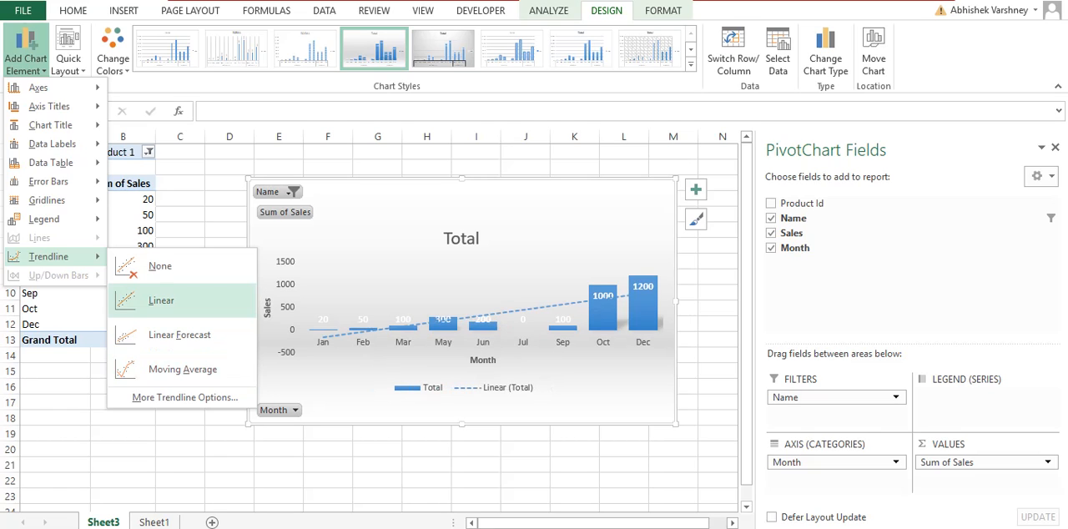
{"action": "left_click", "coordinate": [161, 300]}
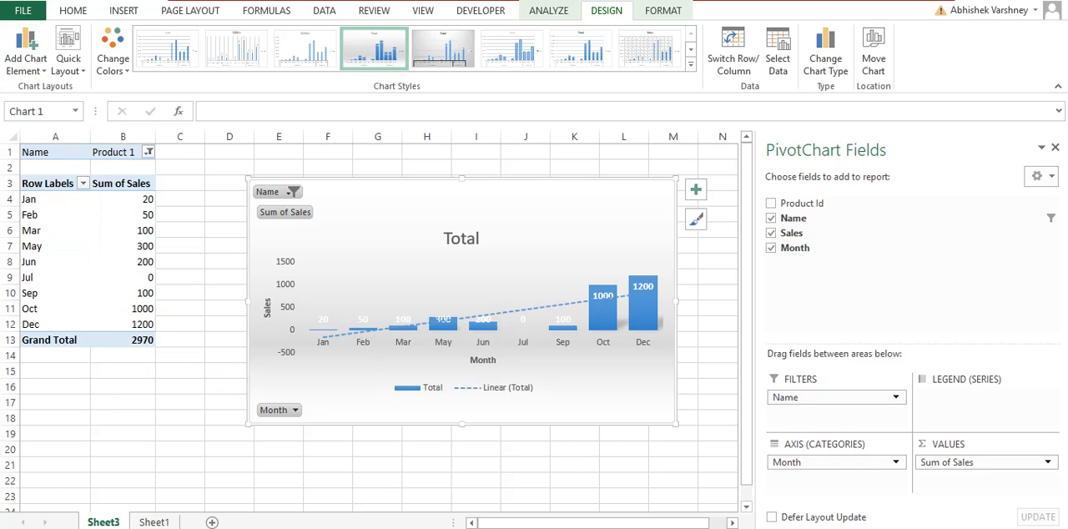
{"action": "left_click", "coordinate": [180, 309]}
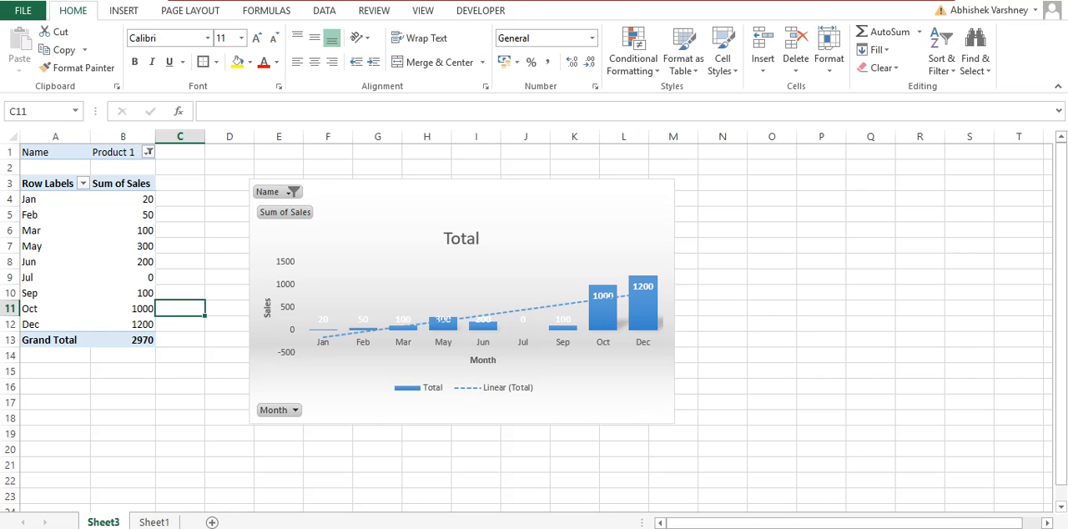
{"action": "scroll", "coordinate": [438, 196], "scroll_direction": "down", "scroll_amount": 2}
{"action": "left_click", "coordinate": [438, 196], "text": "ctrl"}
{"action": "scroll", "coordinate": [425, 194], "scroll_direction": "down", "scroll_amount": 1}
{"action": "left_click", "coordinate": [354, 178]}
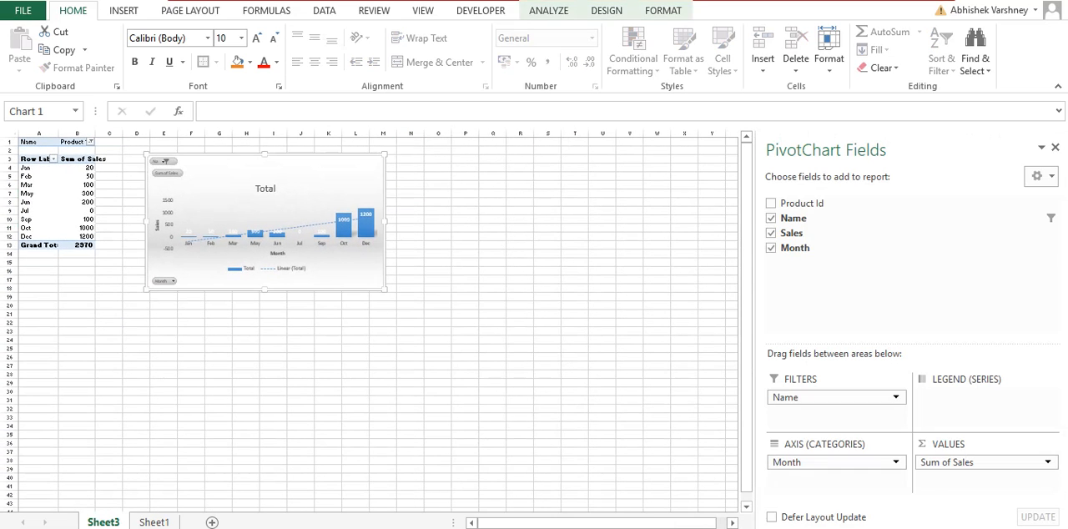
{"action": "left_click", "coordinate": [405, 165]}
{"action": "left_click", "coordinate": [404, 194]}
{"action": "scroll", "coordinate": [405, 194], "scroll_direction": "up", "scroll_amount": 3}
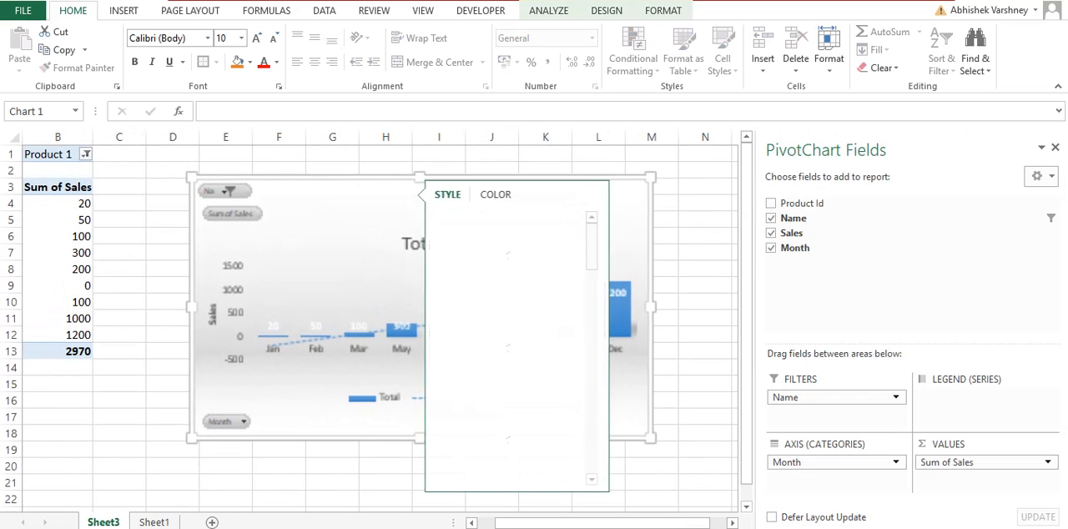
{"action": "left_click", "coordinate": [405, 165]}
{"action": "left_click", "coordinate": [278, 482]}
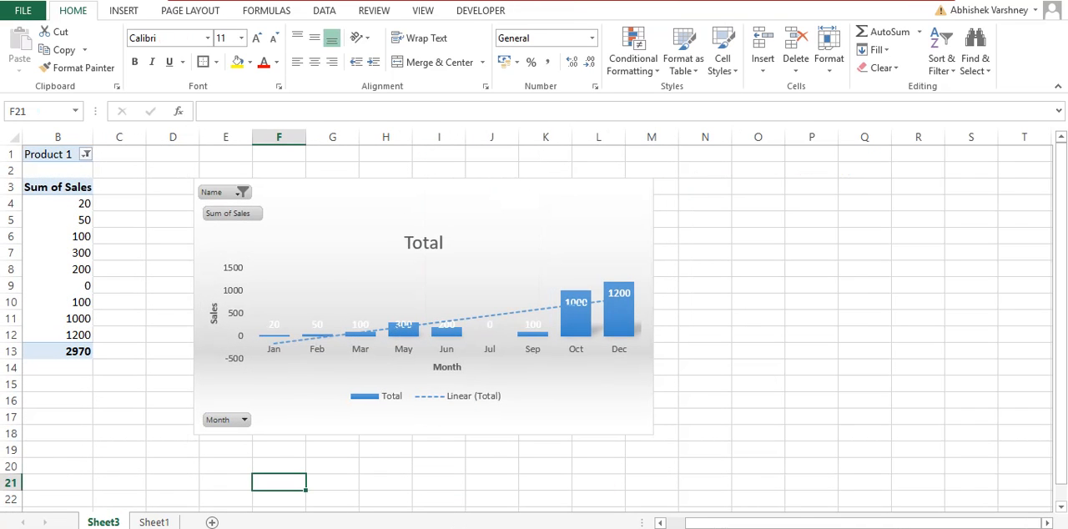